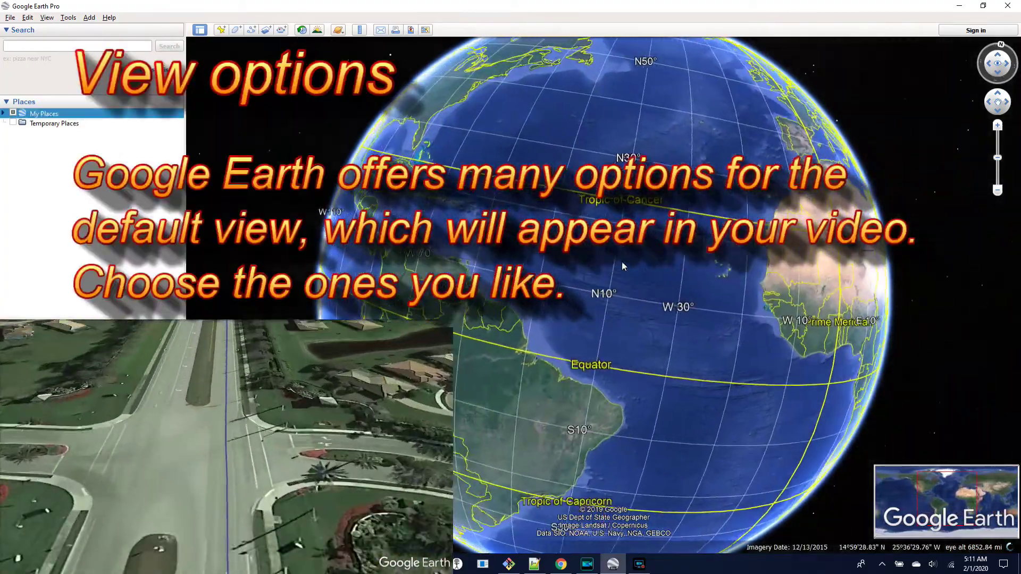
Step: Expand My Places in the Places panel to reveal its saved folders and placemarks
double_click(36, 117)
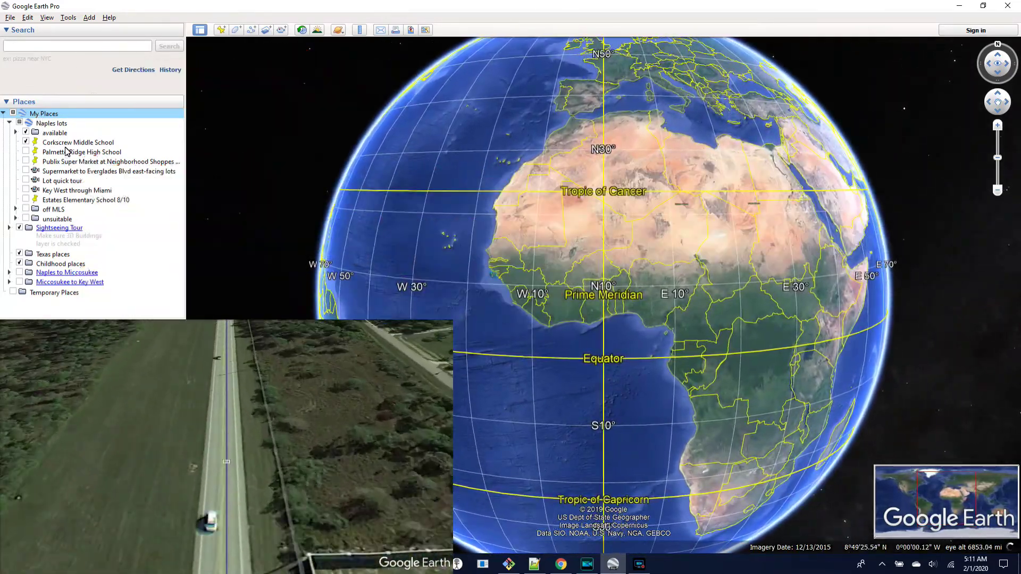
Step: Look through the View and Tools menus without choosing anything, then rotate the globe toward the Atlantic
left_click(51, 19)
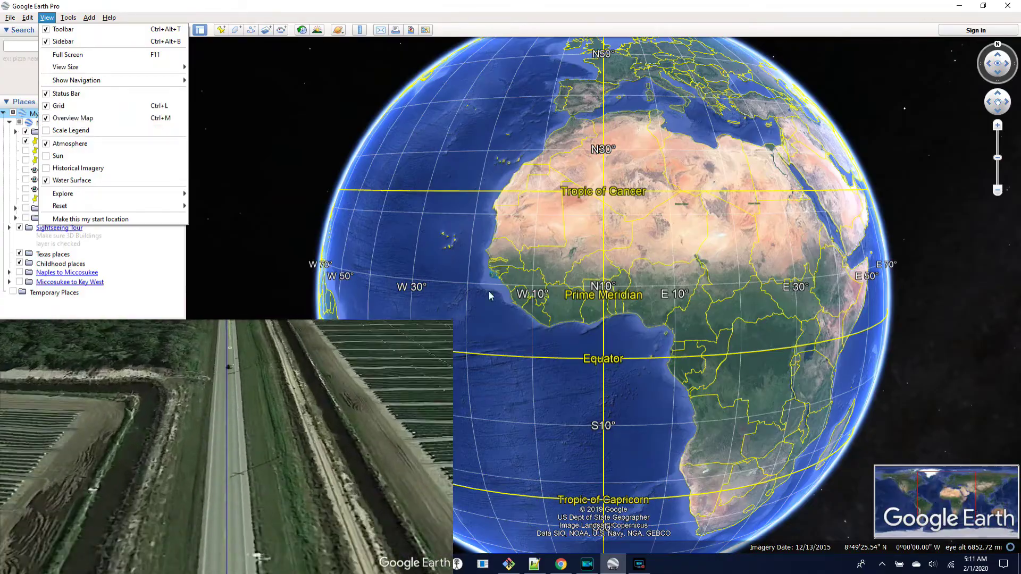
mouse_move(68, 17)
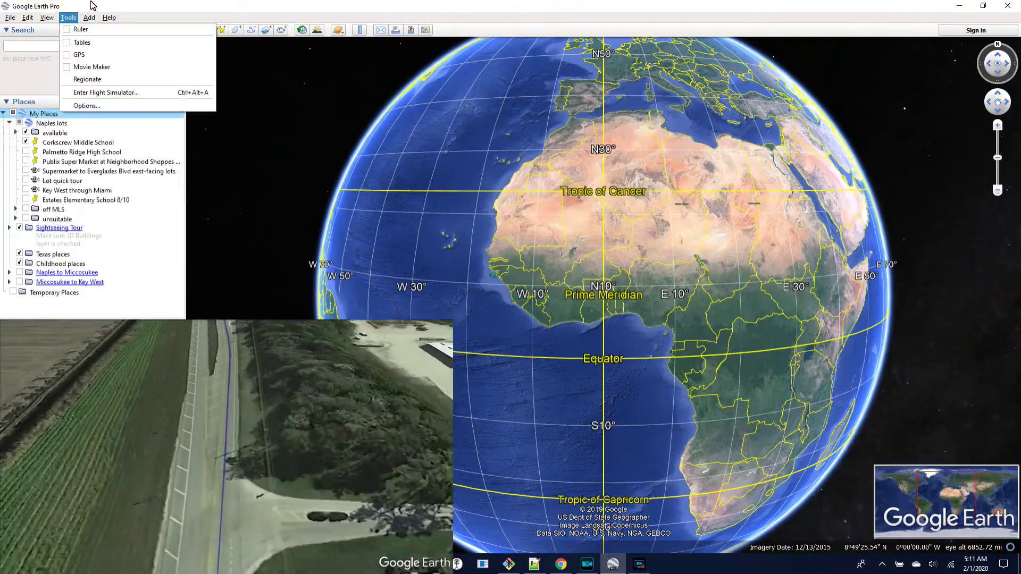
left_click(91, 2)
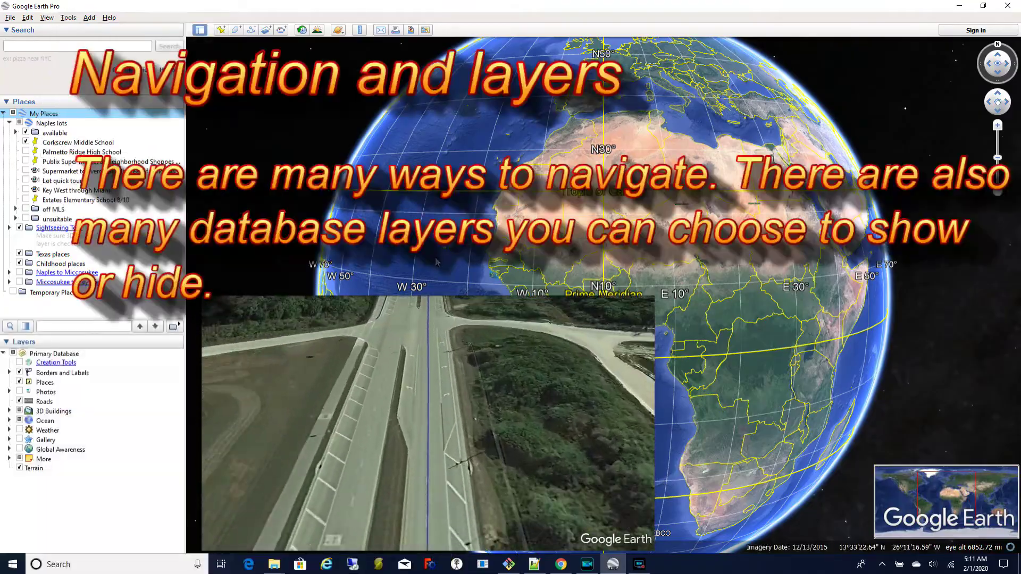
left_click_drag(436, 261, 518, 259)
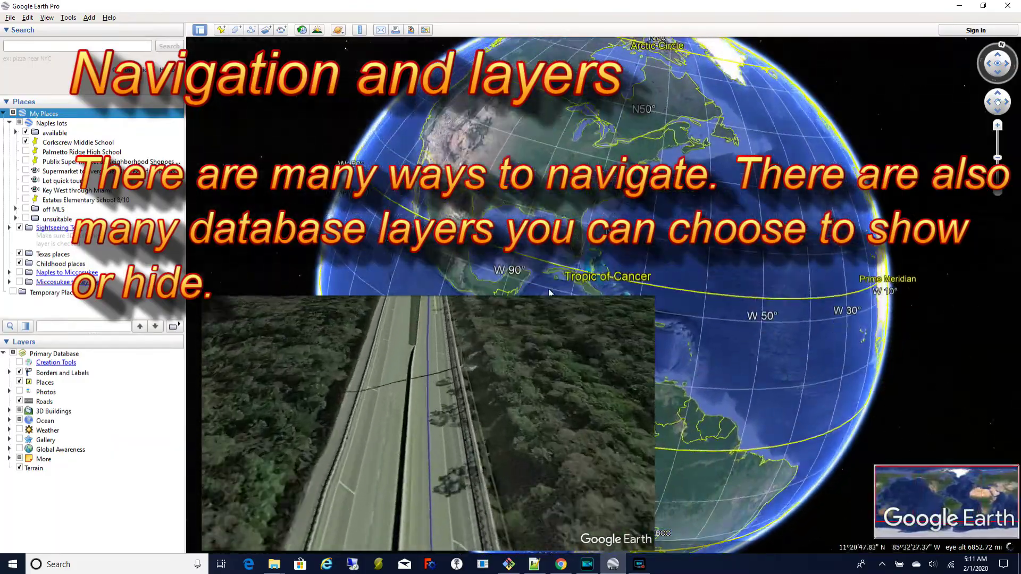
Step: Centre the globe on North America and zoom in toward the United States
left_click_drag(518, 325, 598, 268)
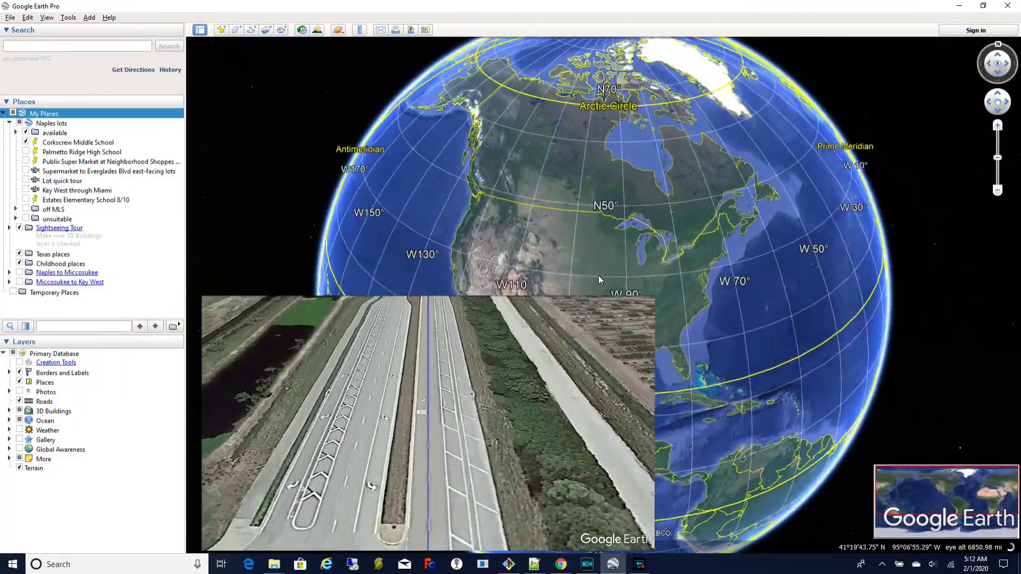
scroll(599, 276, "up", 3)
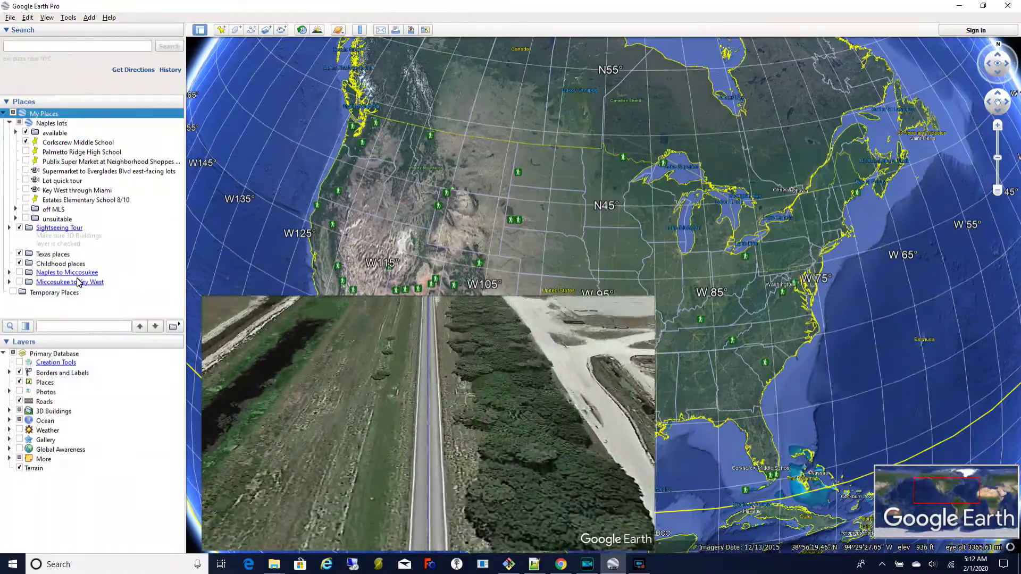
Step: Get driving directions from Corkscrew Middle School, Naples, FL to Miccosukee Indian School, Miami, FL
left_click(131, 70)
left_click(110, 96)
type("Corkscrew Middle Sc")
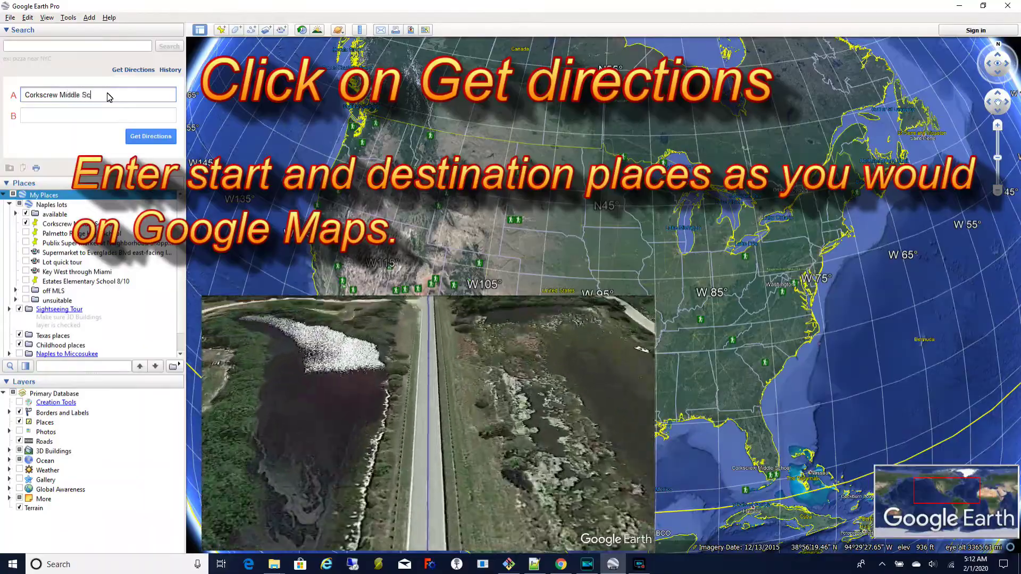
type("hool, Naple")
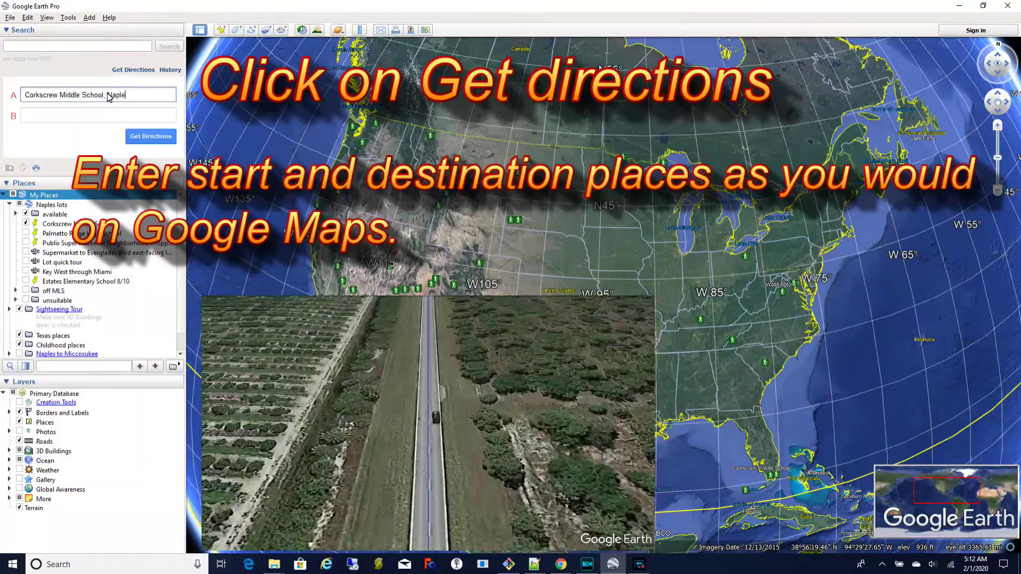
type("s, FL")
key("Tab")
type("Micco")
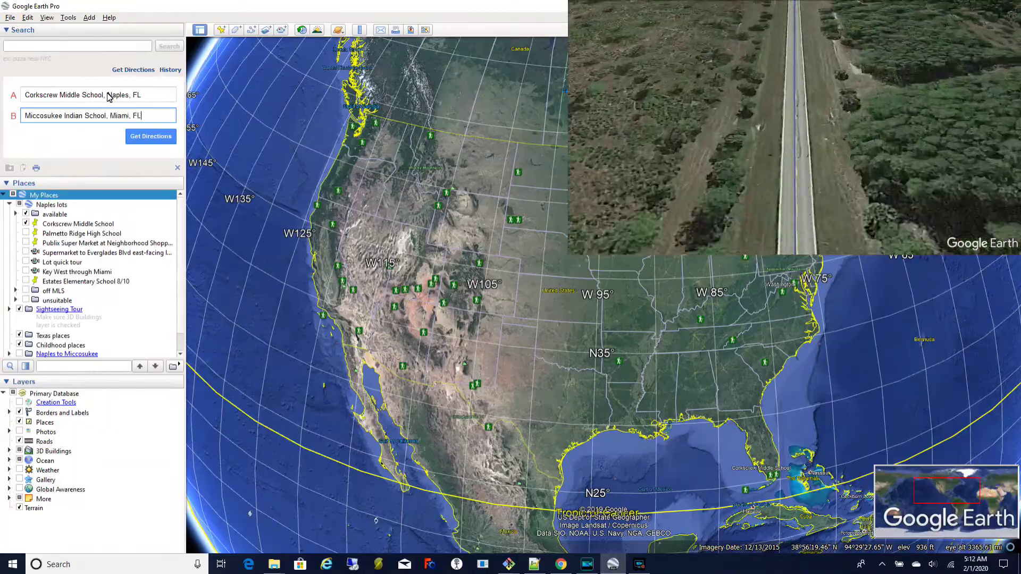
key("Return")
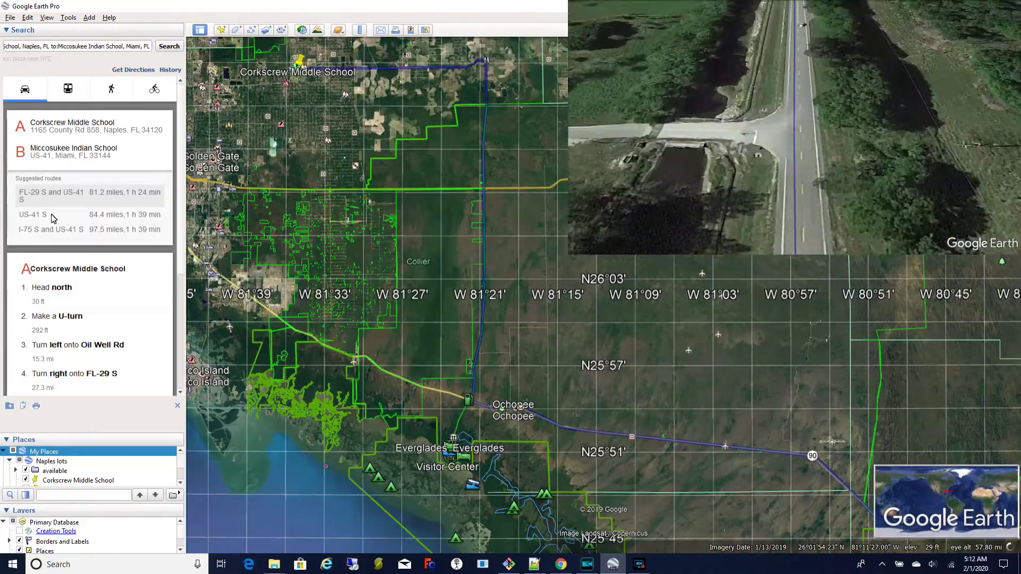
Step: Preview the US-41 S and I-75 S routes, then settle on FL-29 S and US-41 S (81.2 miles)
left_click(53, 217)
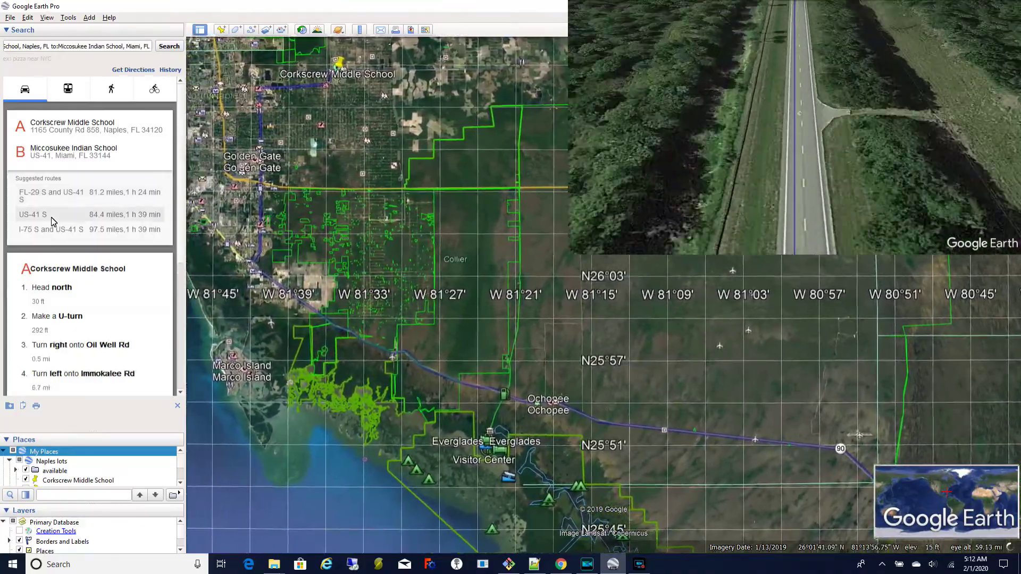
left_click(53, 231)
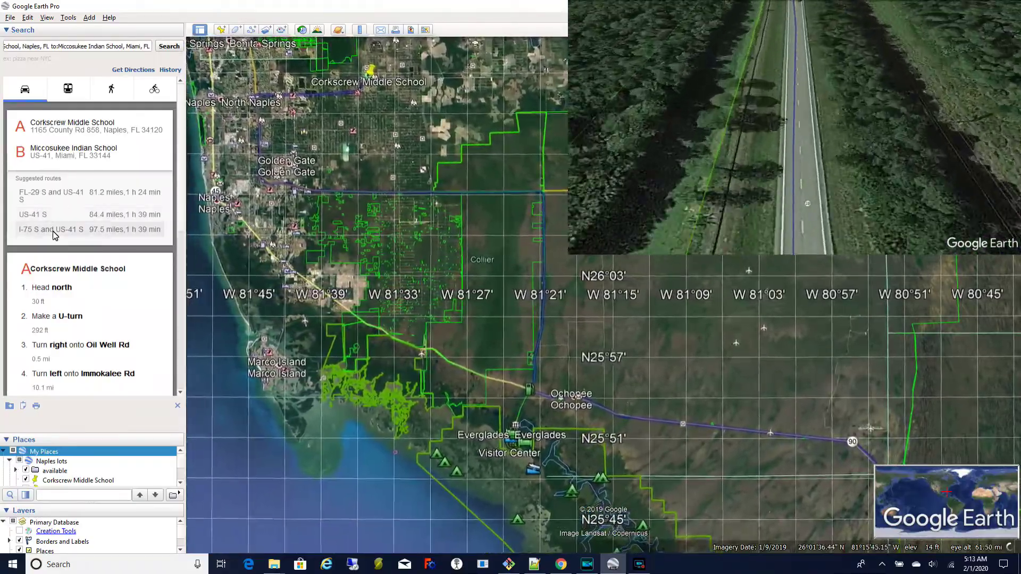
left_click(73, 196)
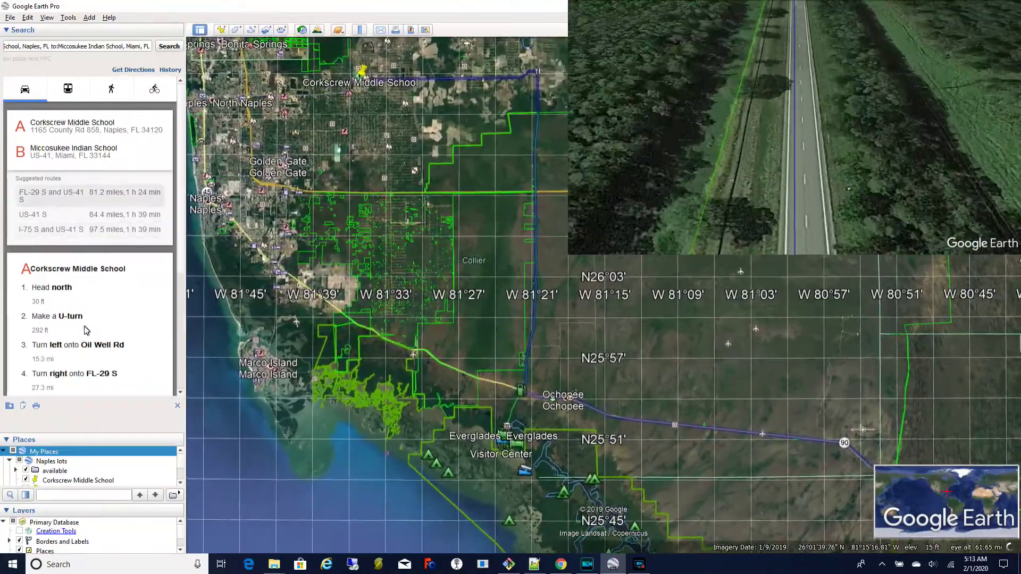
scroll(86, 355, "down", 5)
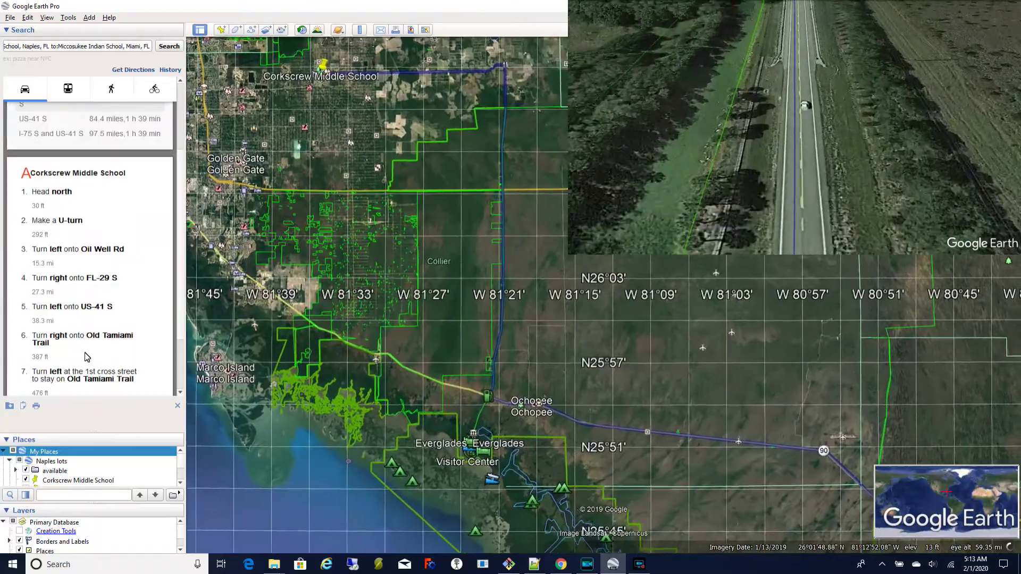
scroll(87, 357, "down", 1)
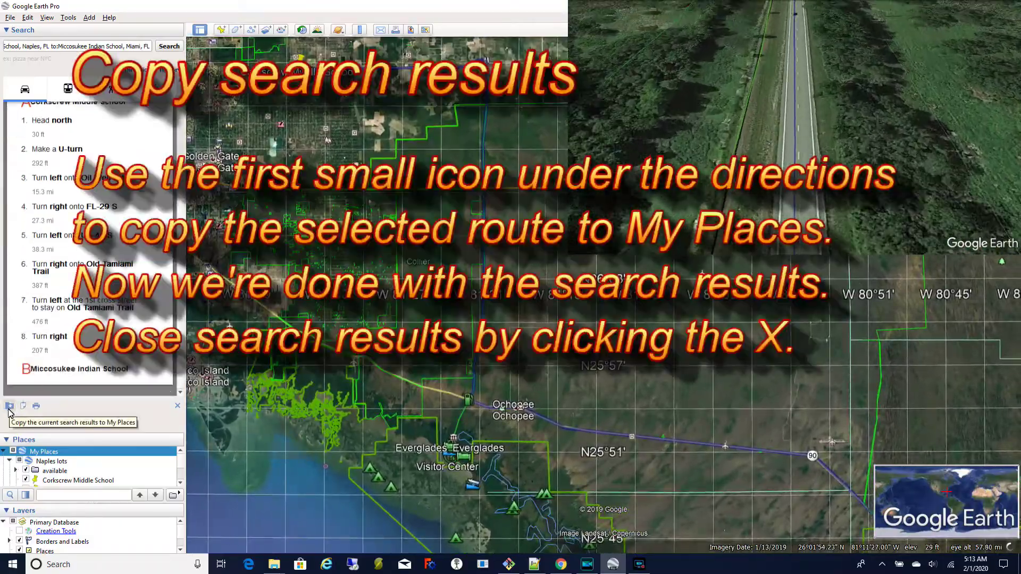
Step: Copy the FL-29 S and US-41 S route to My Places, close results, and hide the US-41 S alternative
left_click(9, 410)
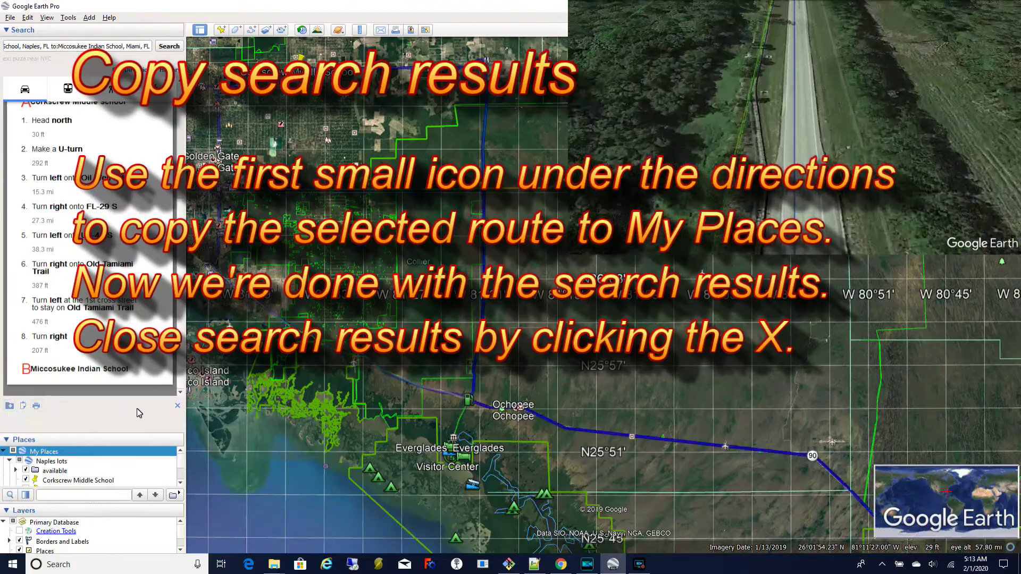
left_click(177, 407)
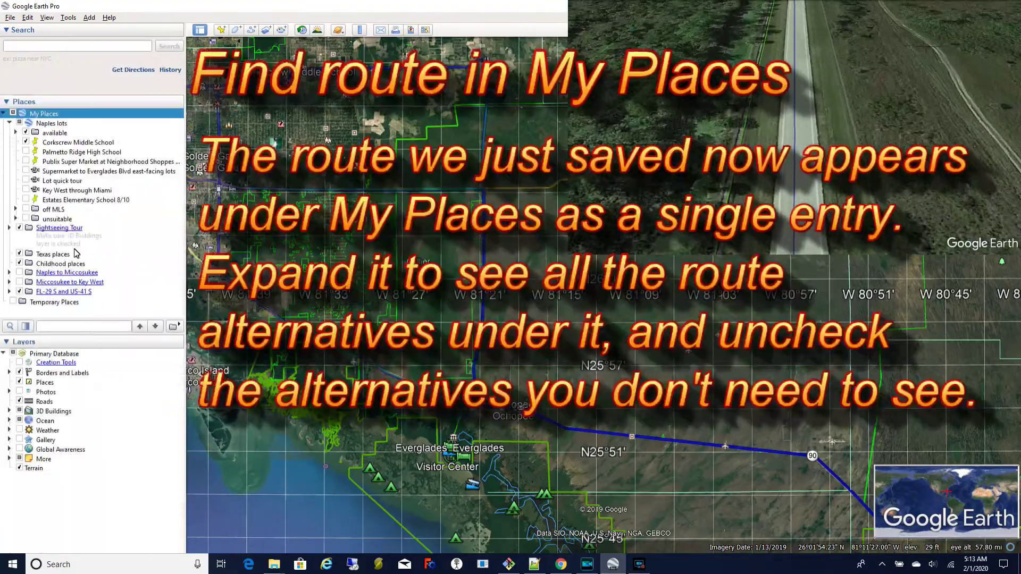
left_click(9, 292)
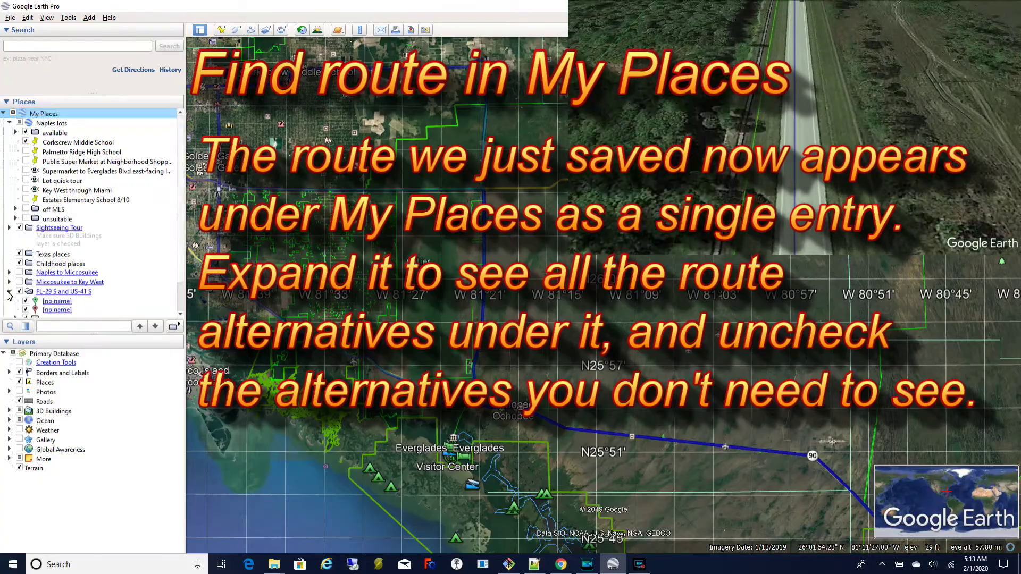
scroll(108, 269, "down", 1)
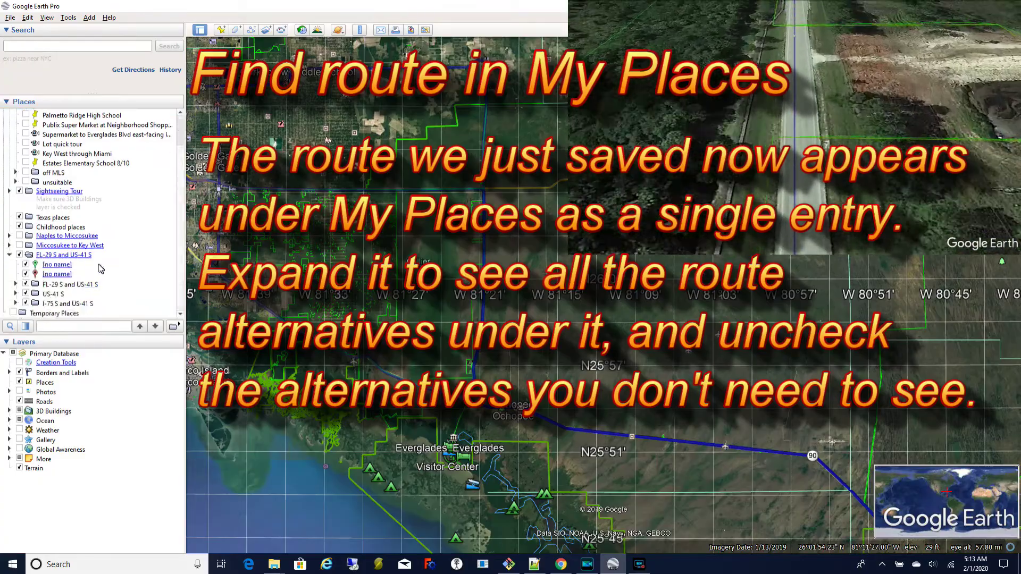
left_click(23, 295)
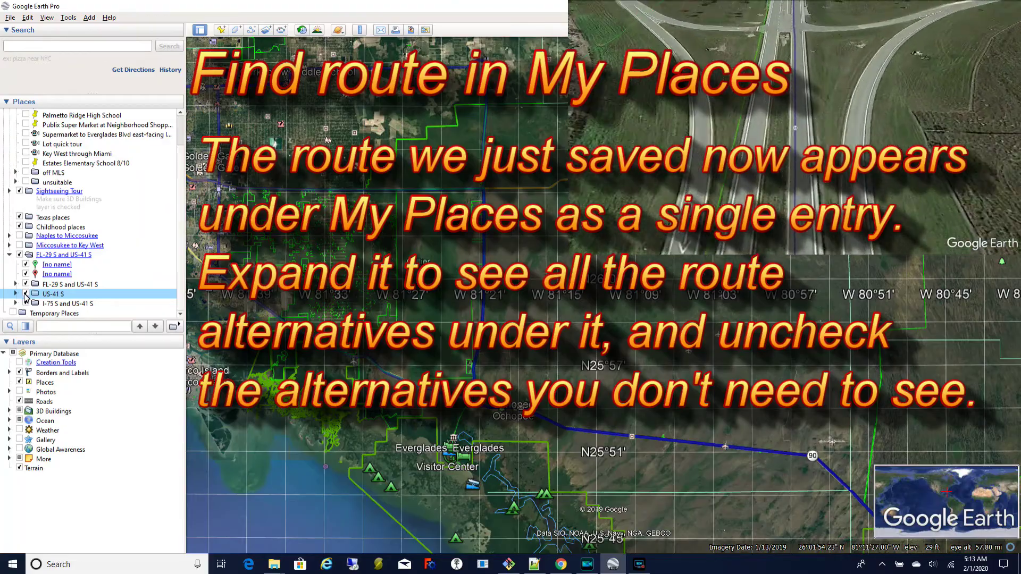
left_click(25, 294)
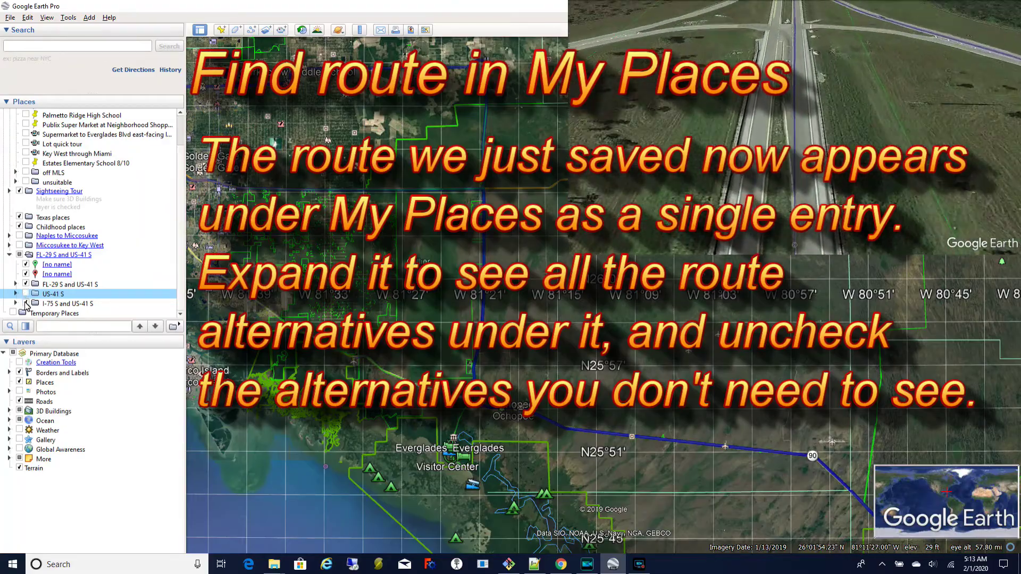
left_click(25, 304)
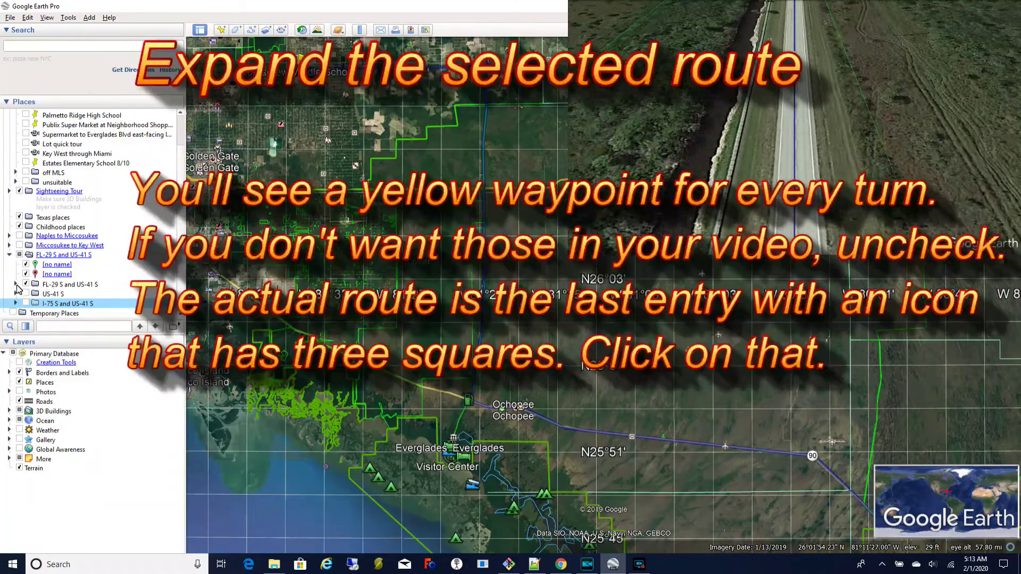
Step: Select the saved route line, play it as a fly-along tour, and pause at 00:16
left_click(16, 285)
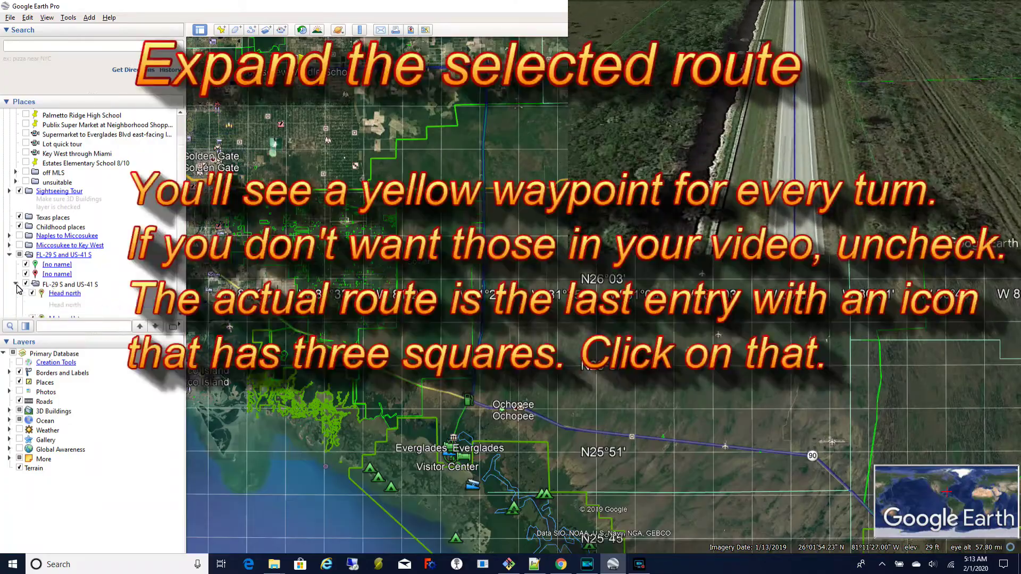
scroll(88, 301, "down", 6)
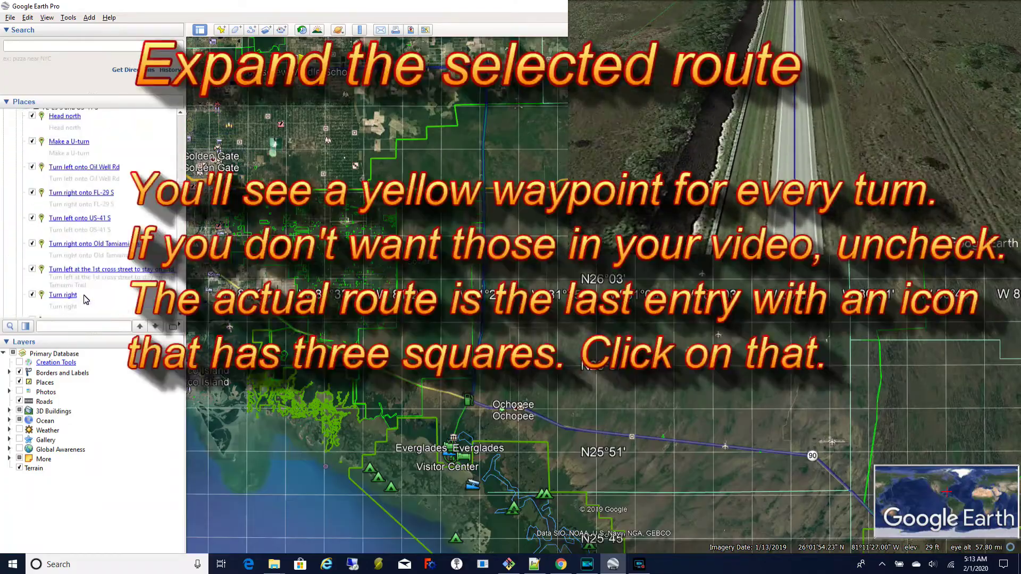
scroll(85, 300, "down", 2)
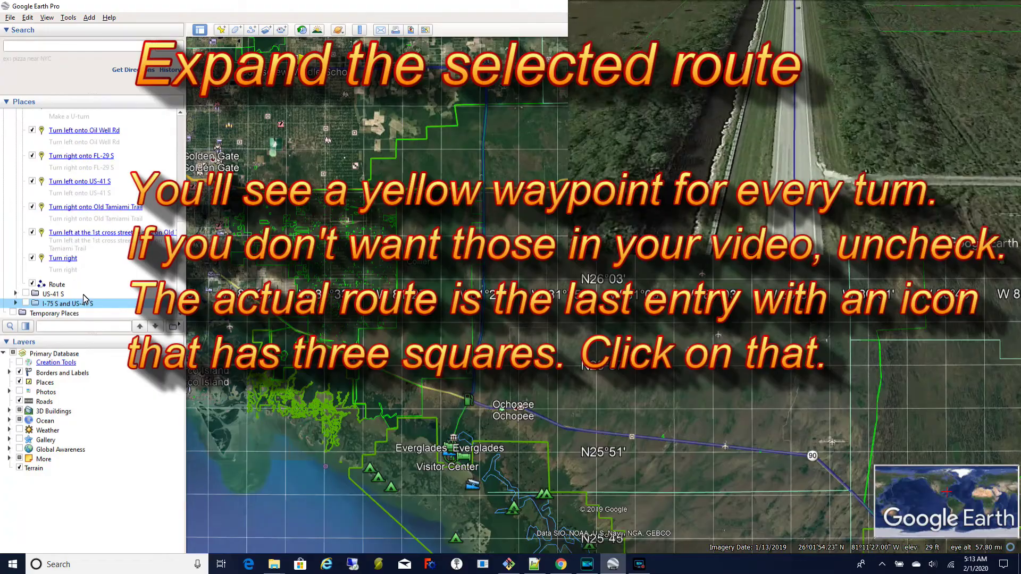
left_click(56, 285)
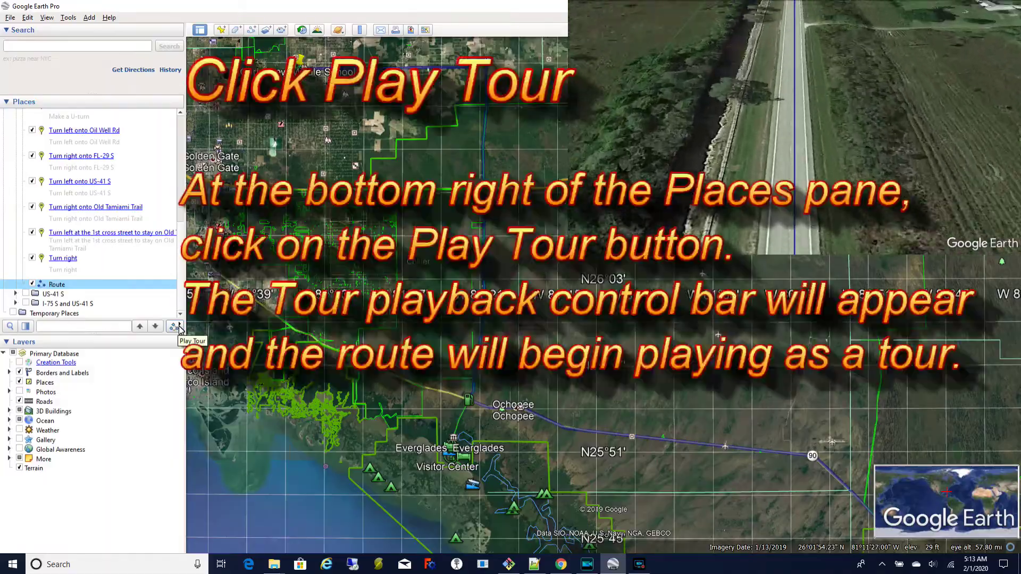
left_click(176, 327)
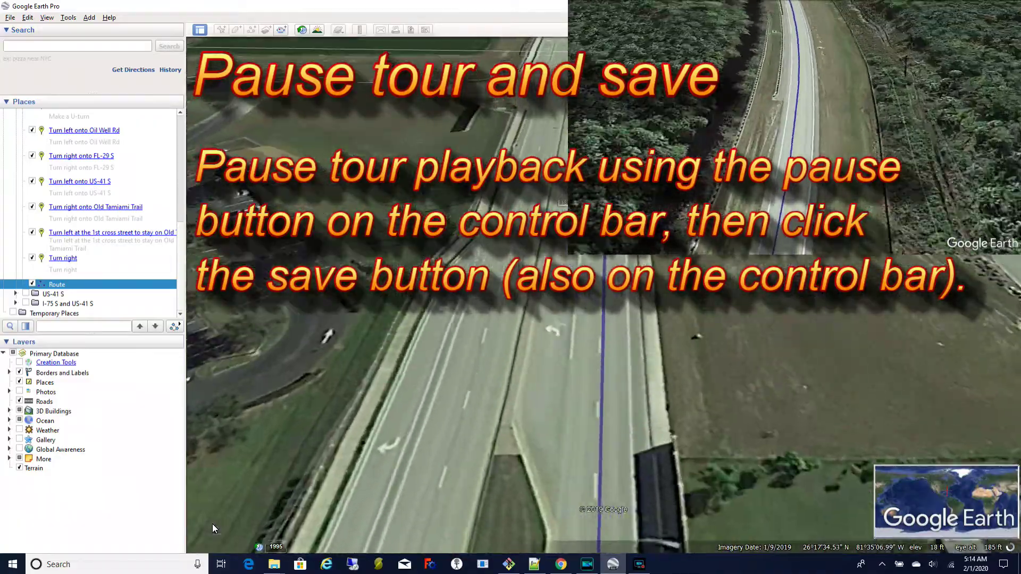
left_click(213, 524)
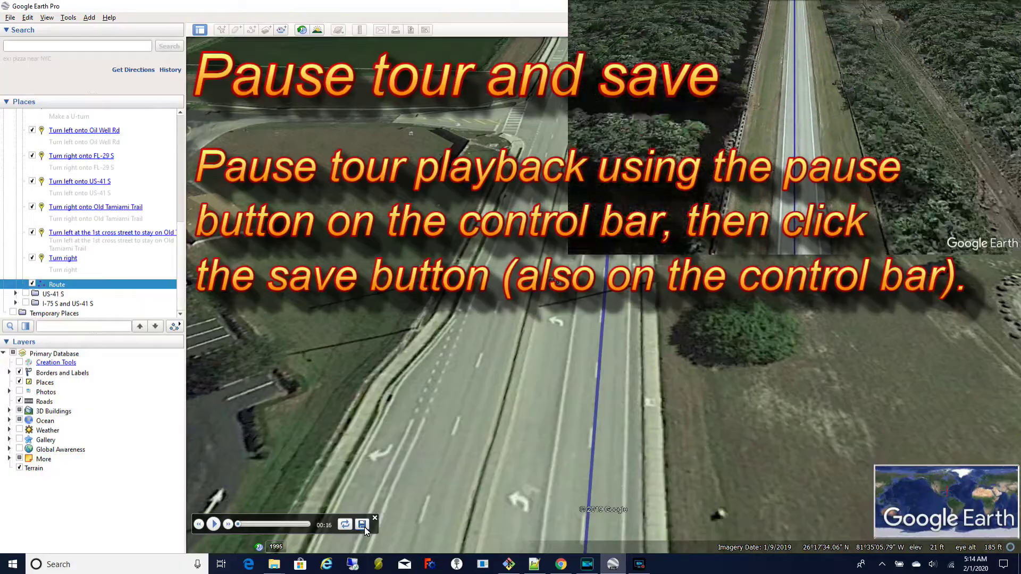
Step: Save the paused tour as 'My road trip' with the description 'Going from school to school...'
left_click(365, 527)
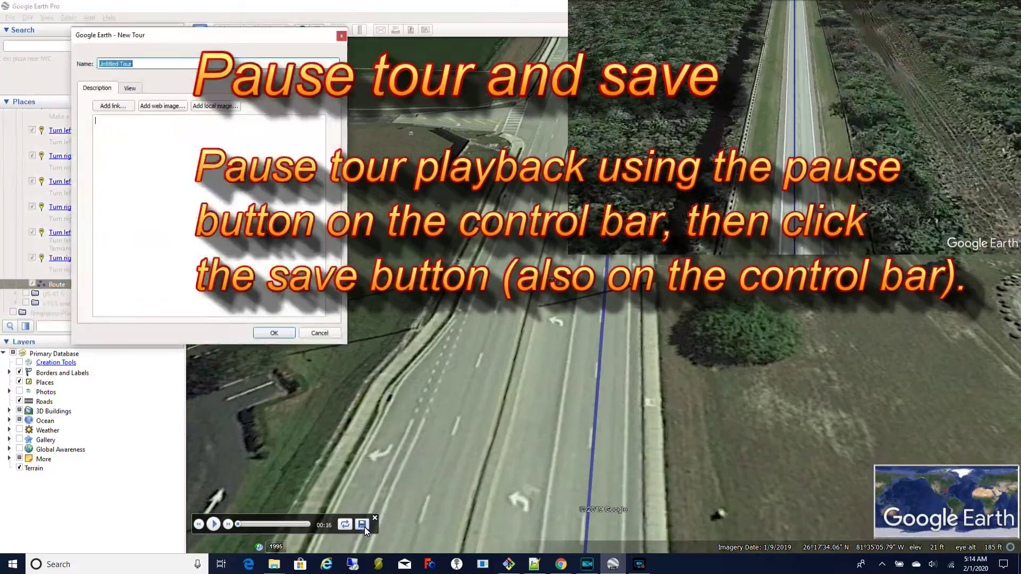
type("My")
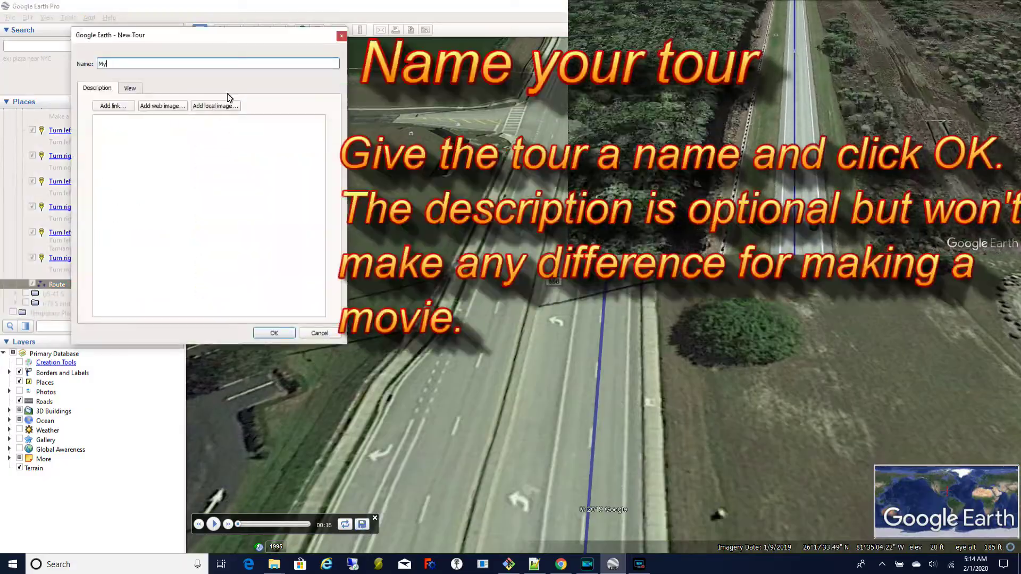
key("Tab")
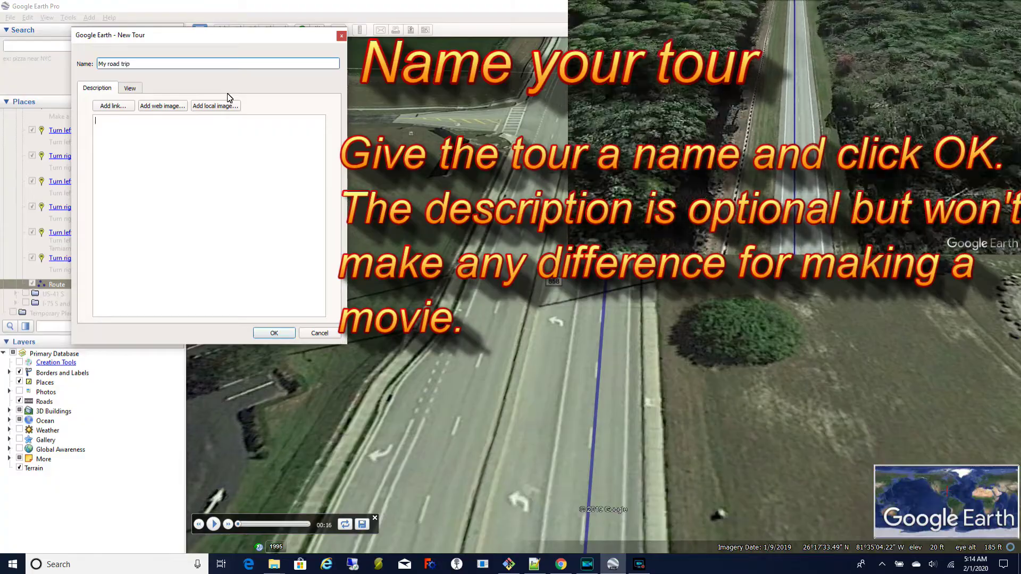
left_click(177, 160)
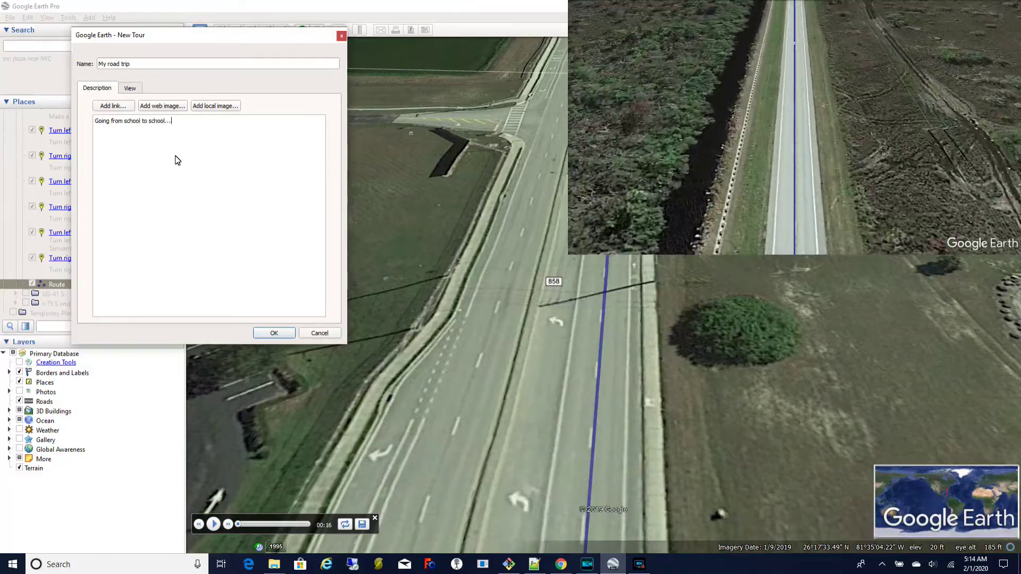
left_click(274, 334)
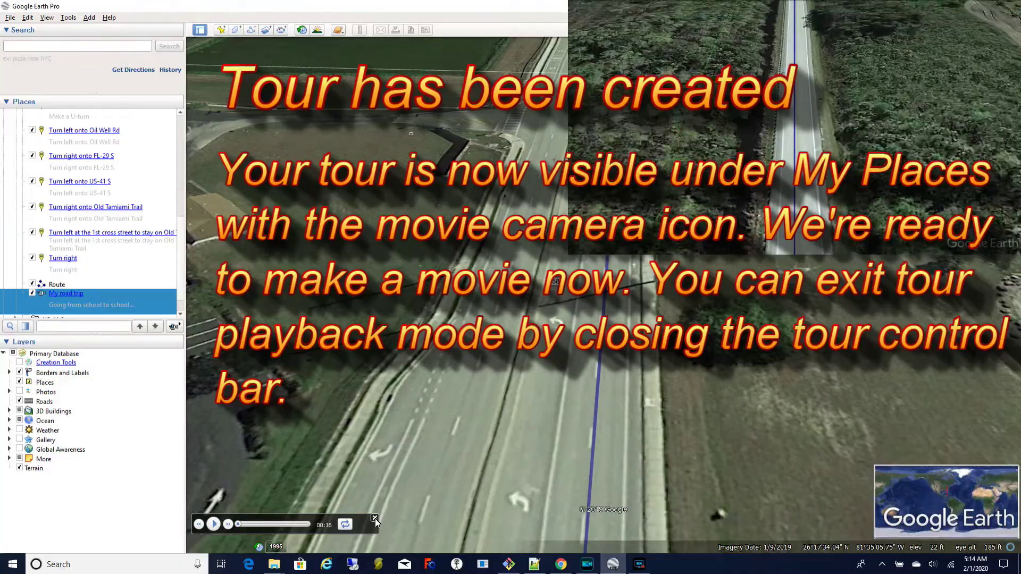
Step: Exit tour playback and frame the whole continental United States as the movie's starting view
left_click(374, 519)
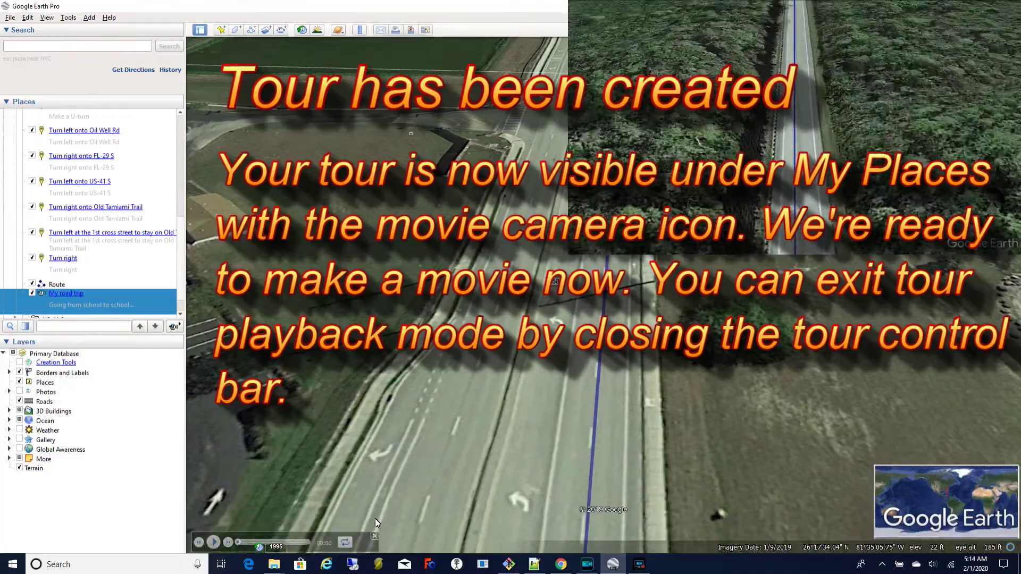
scroll(126, 277, "down", 1)
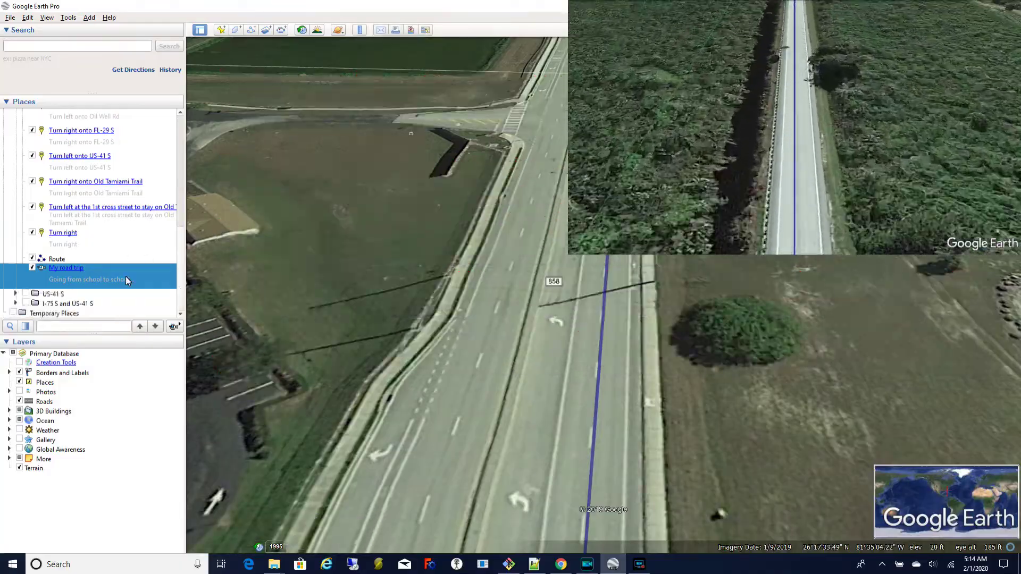
scroll(124, 281, "up", 2)
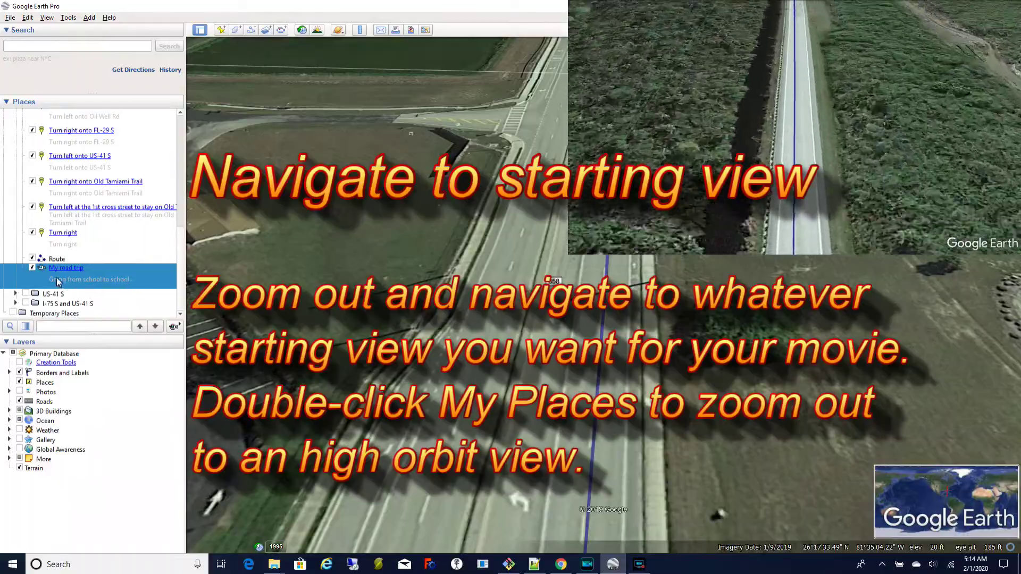
scroll(80, 186, "up", 10)
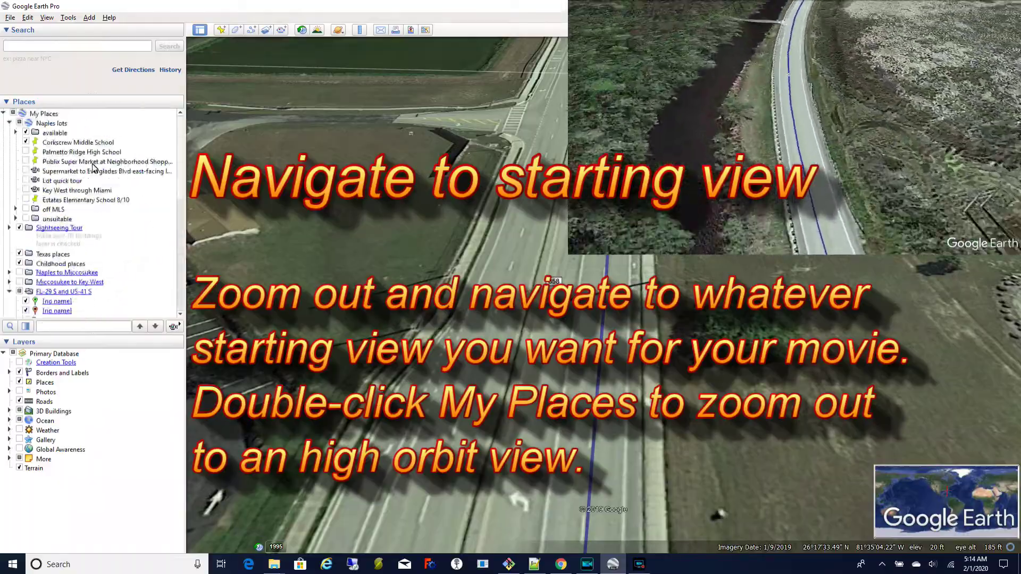
double_click(52, 114)
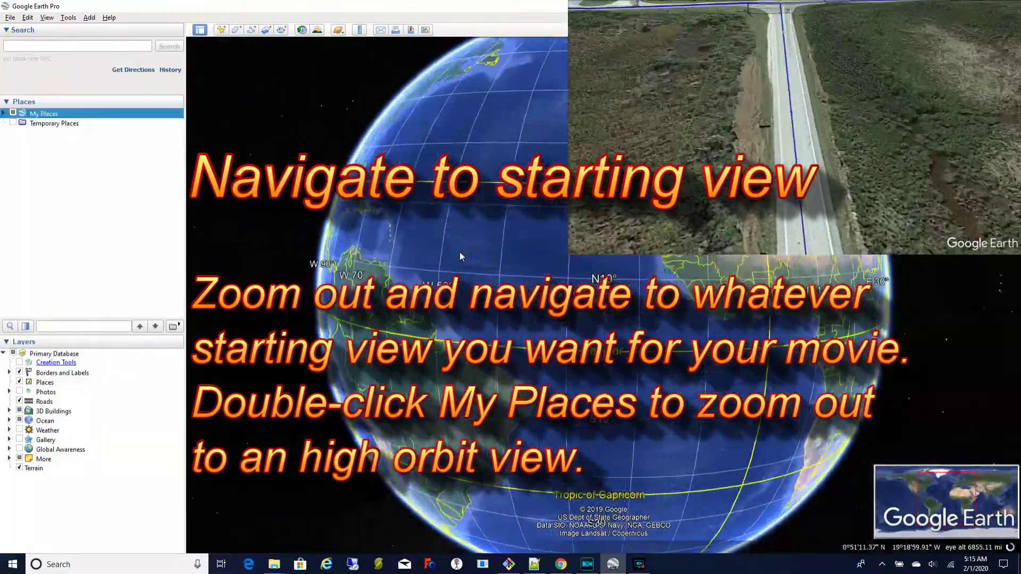
left_click_drag(460, 257, 527, 338)
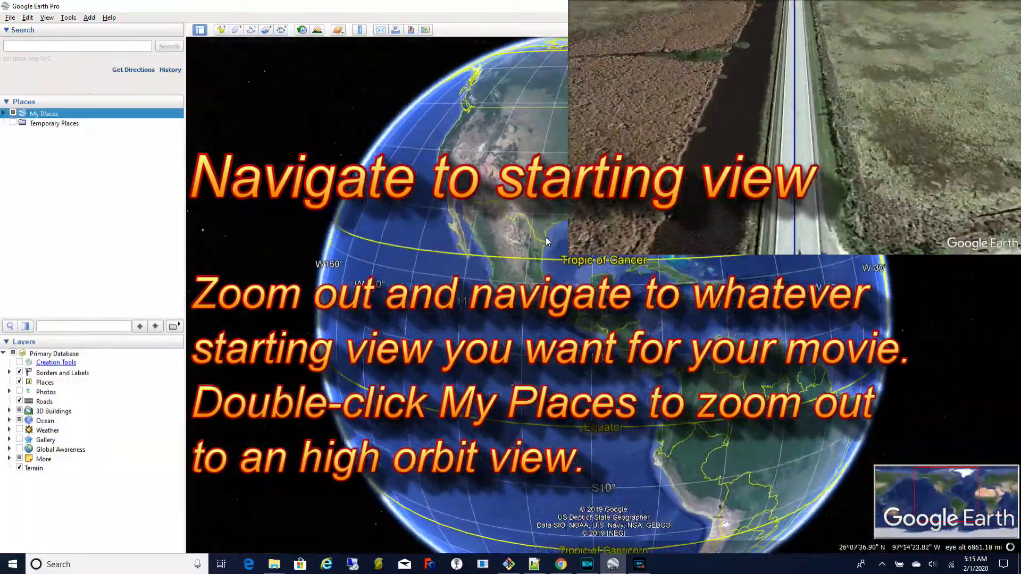
scroll(533, 175, "up", 5)
scroll(499, 288, "up", 3)
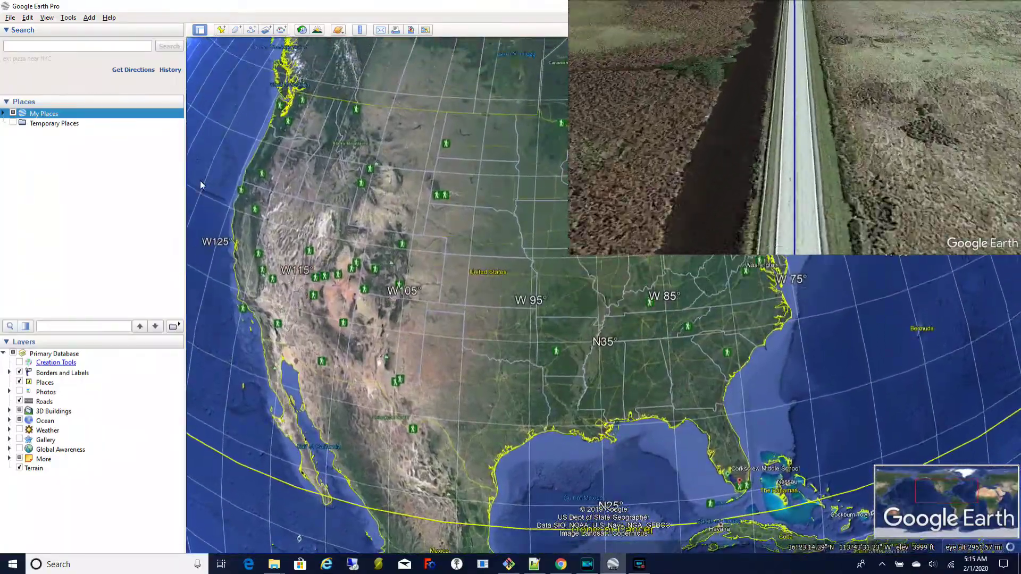
left_click(75, 20)
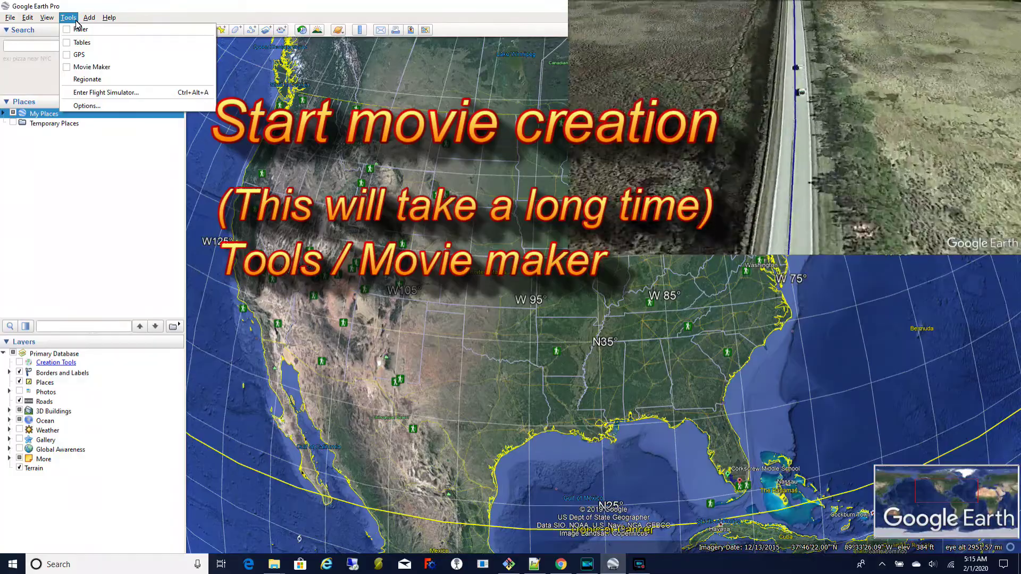
Step: Open Movie Maker, record from the saved tour My road trip, and browse for the output location
left_click(85, 67)
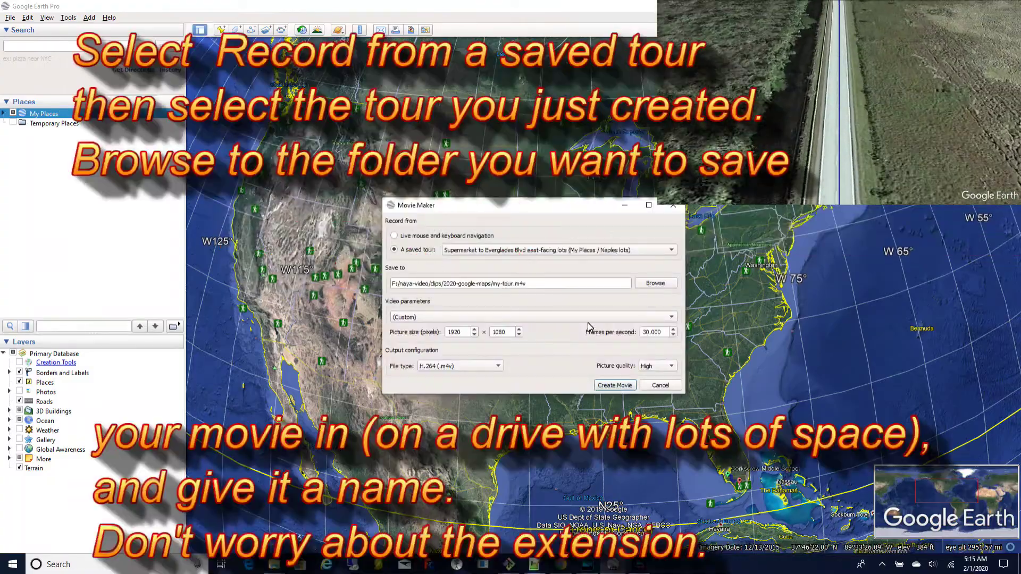
left_click(621, 249)
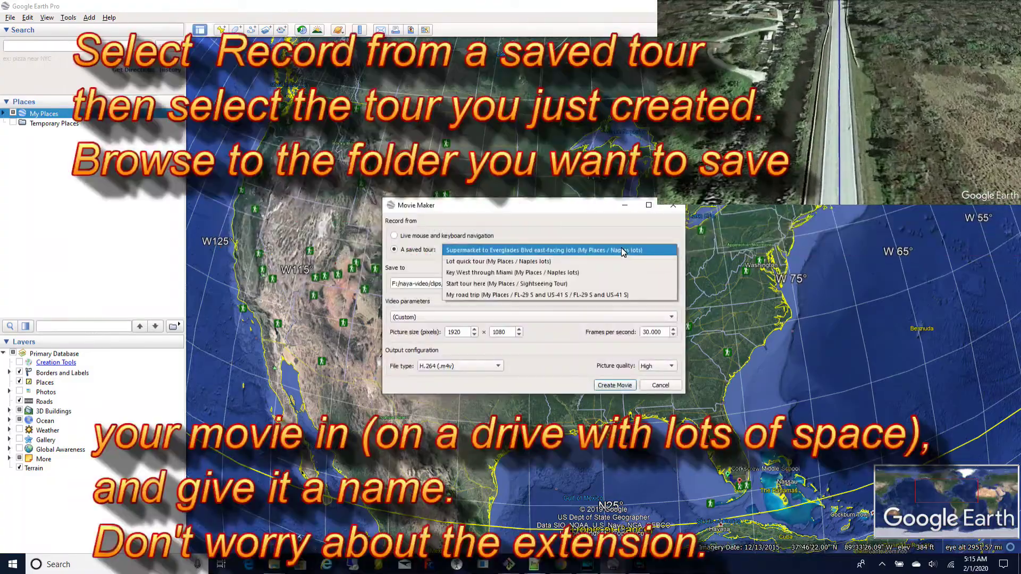
left_click(530, 295)
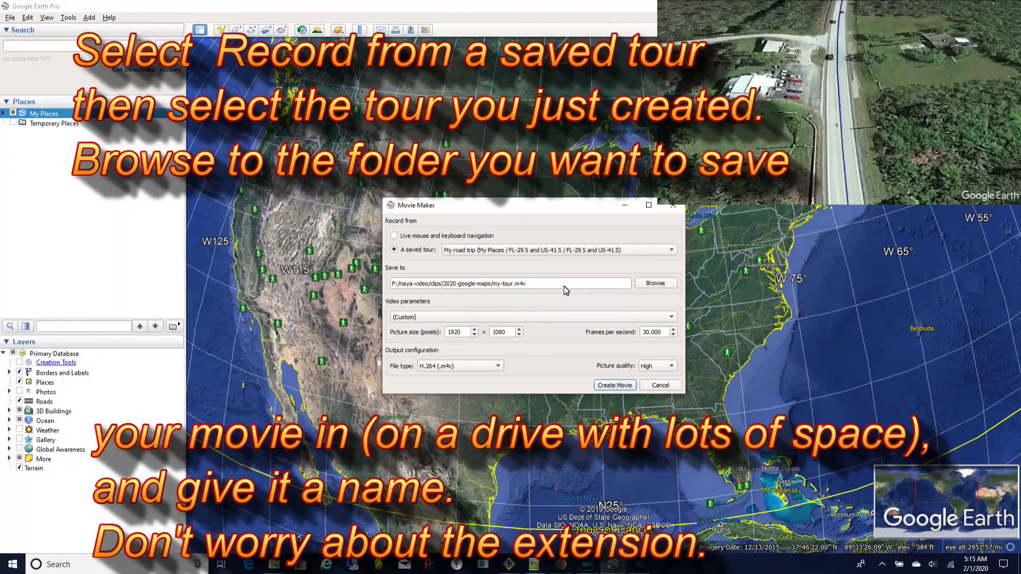
left_click(647, 285)
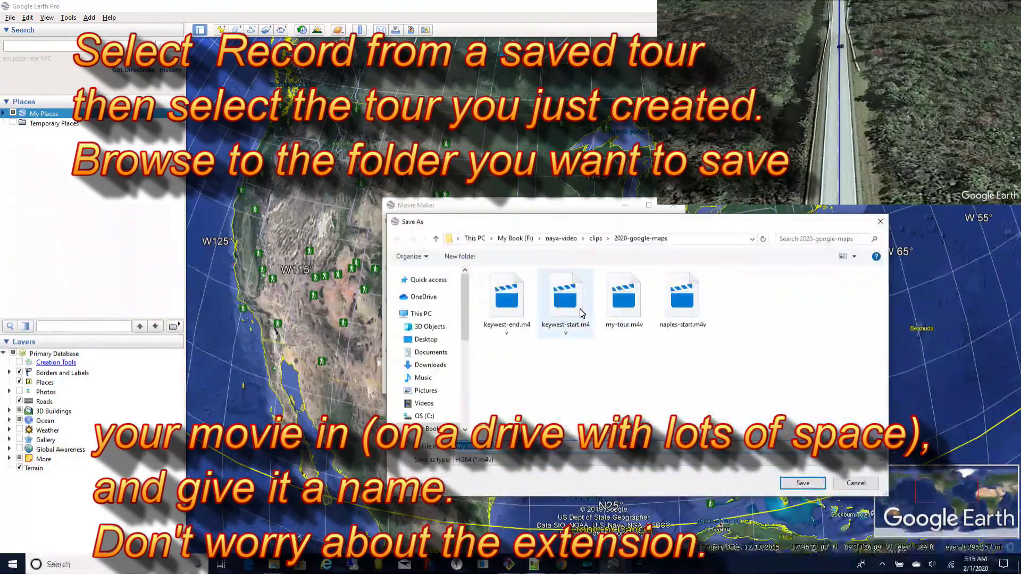
Step: Rename the output movie file to my-road-trip.m4v in the 2020-google-maps folder
left_click(479, 449)
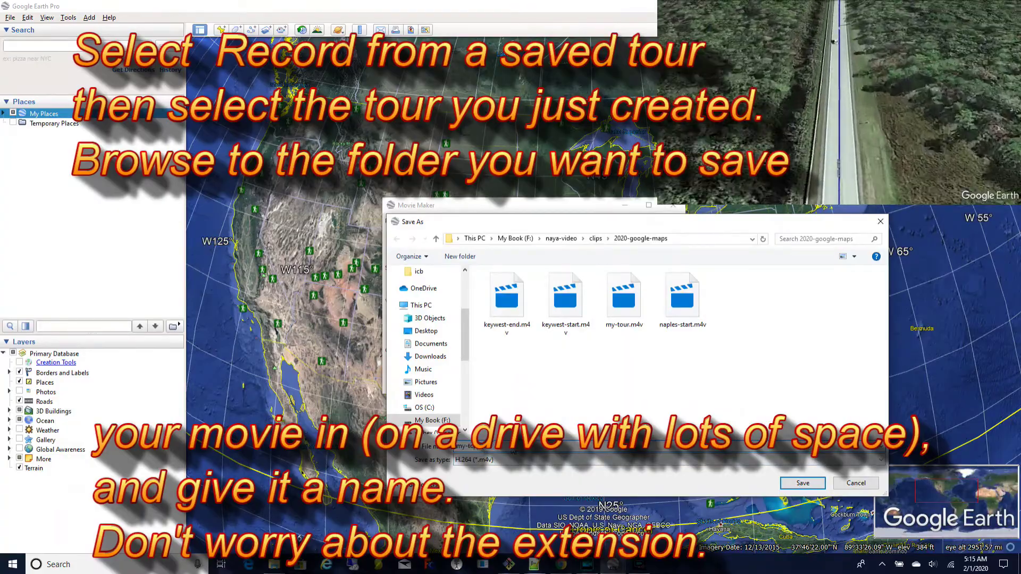
type("road-trip.m4v")
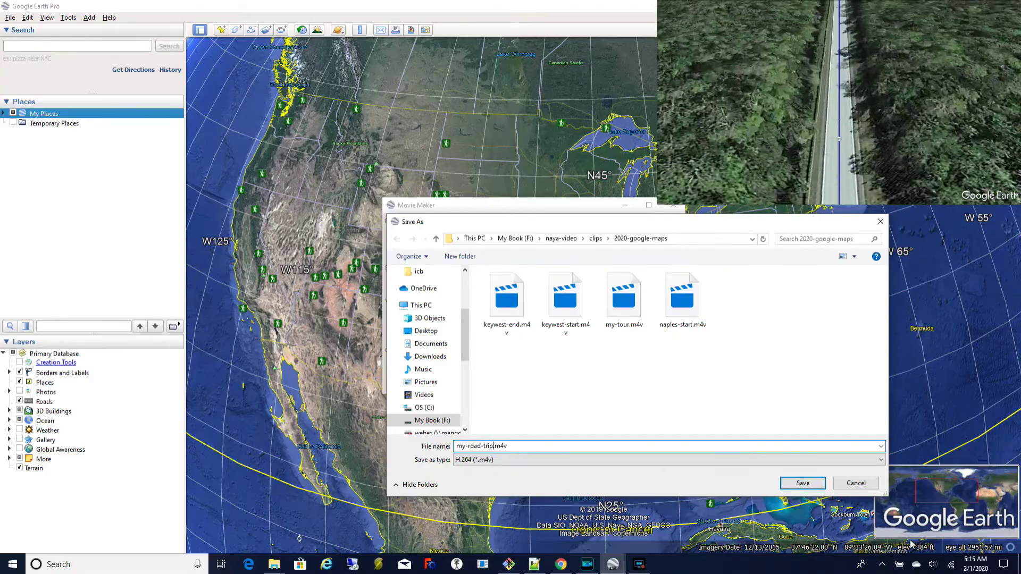
Step: Save to my-road-trip.m4v, keeping Custom 1920×1080 at 30 fps video parameters
left_click(802, 484)
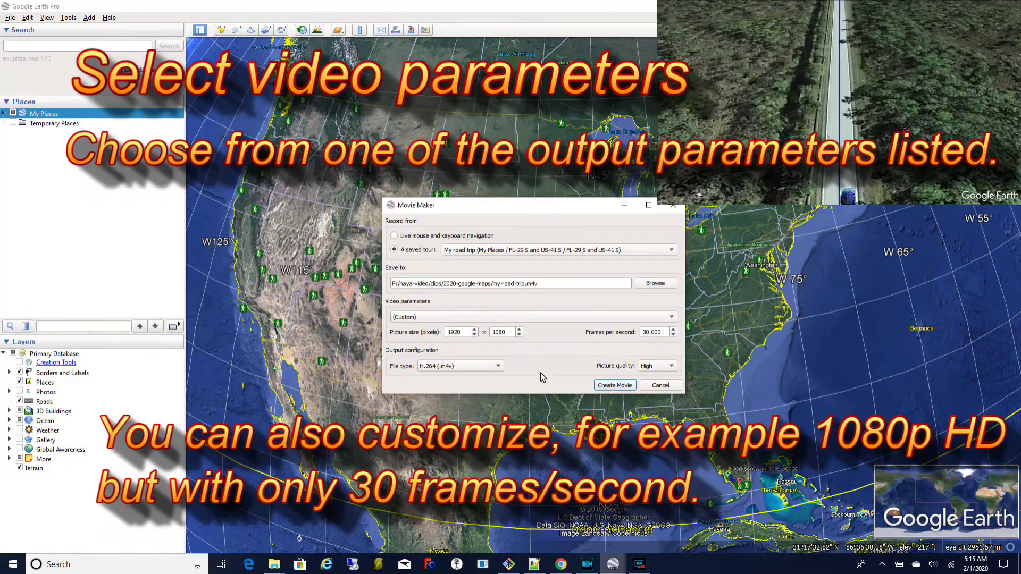
left_click(519, 318)
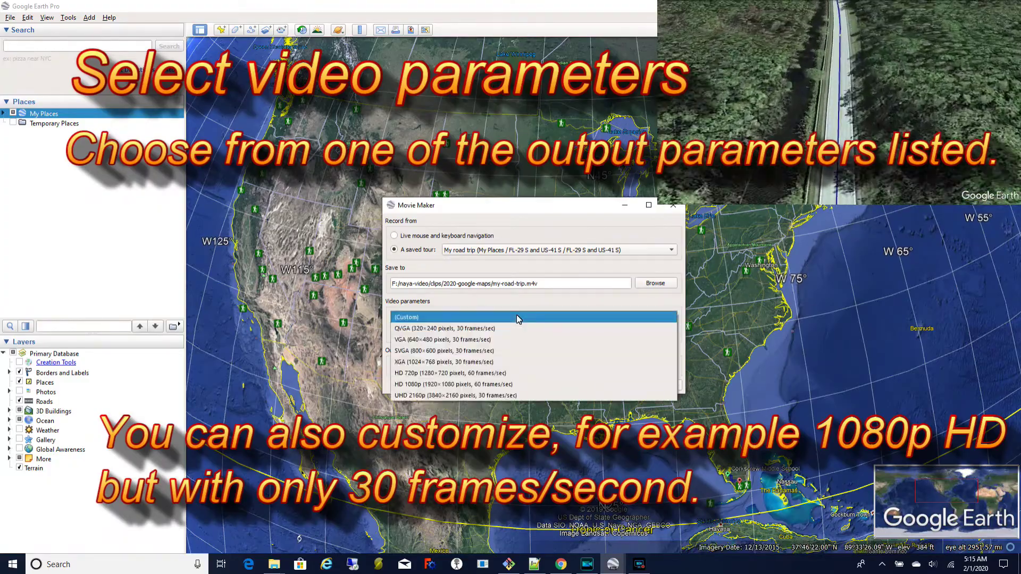
key("Escape")
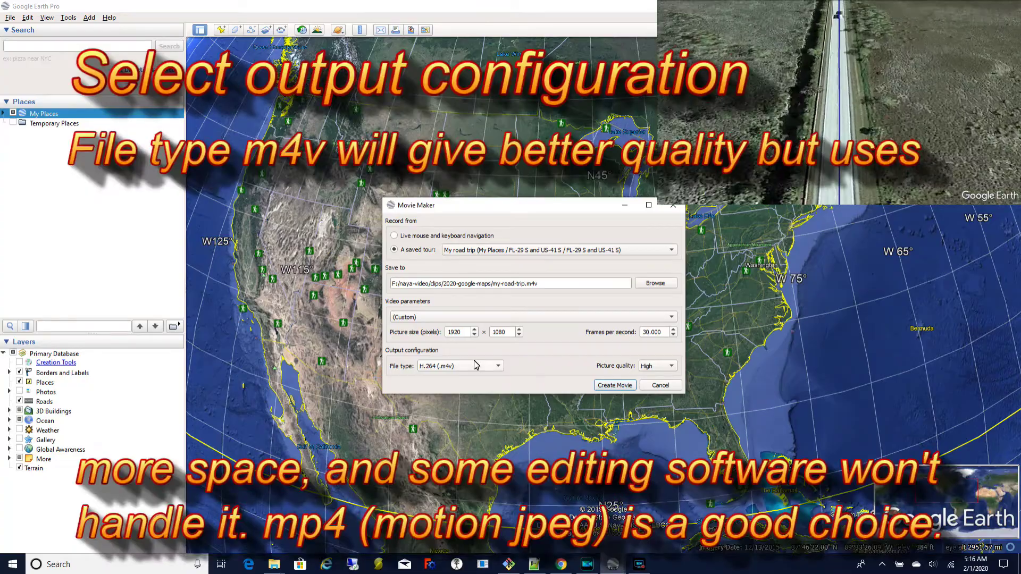
Step: Set the file type to MJPEG (.mp4) and create the movie my-road-trip.mp4
left_click(475, 370)
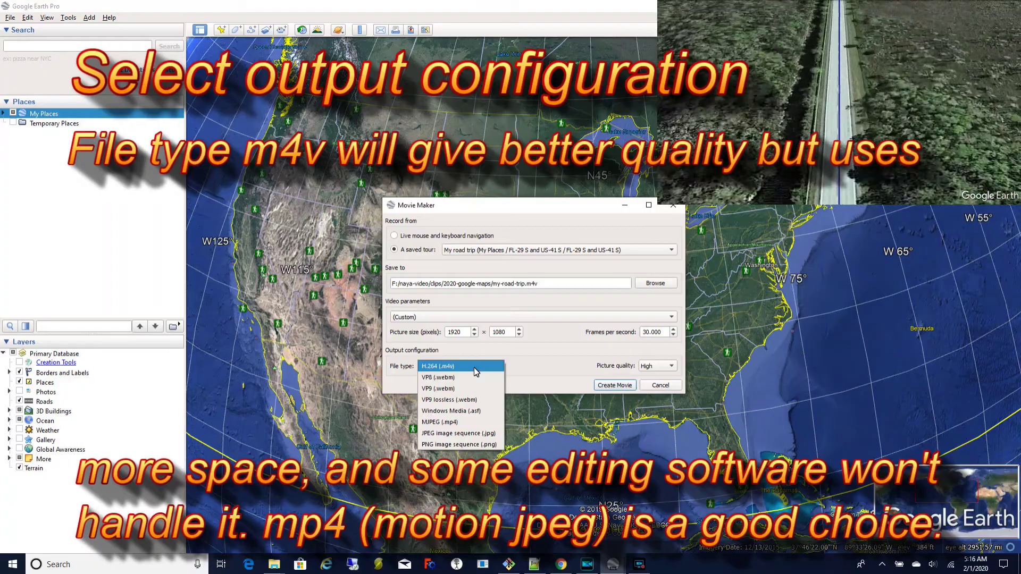
left_click(459, 424)
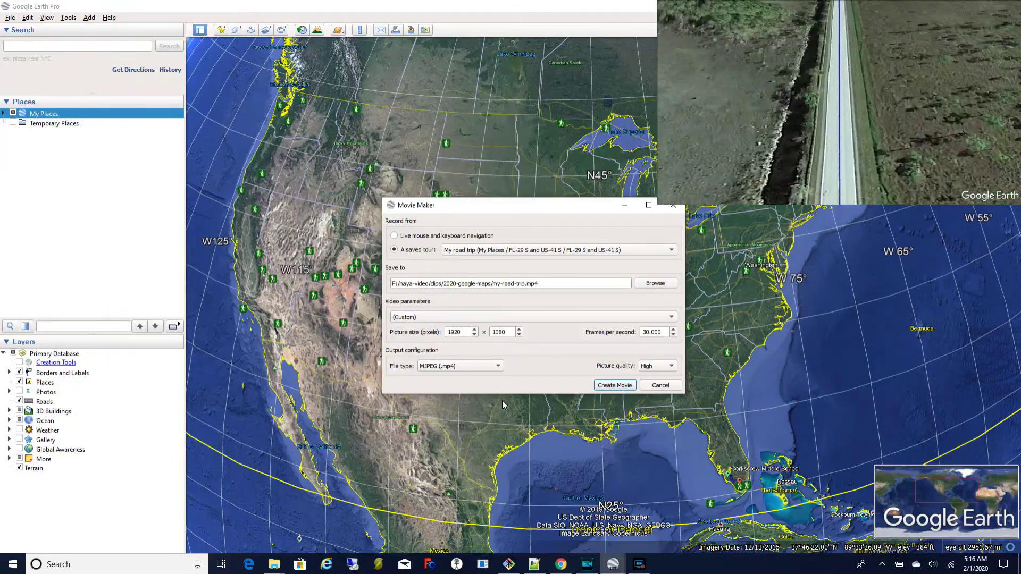
left_click(615, 386)
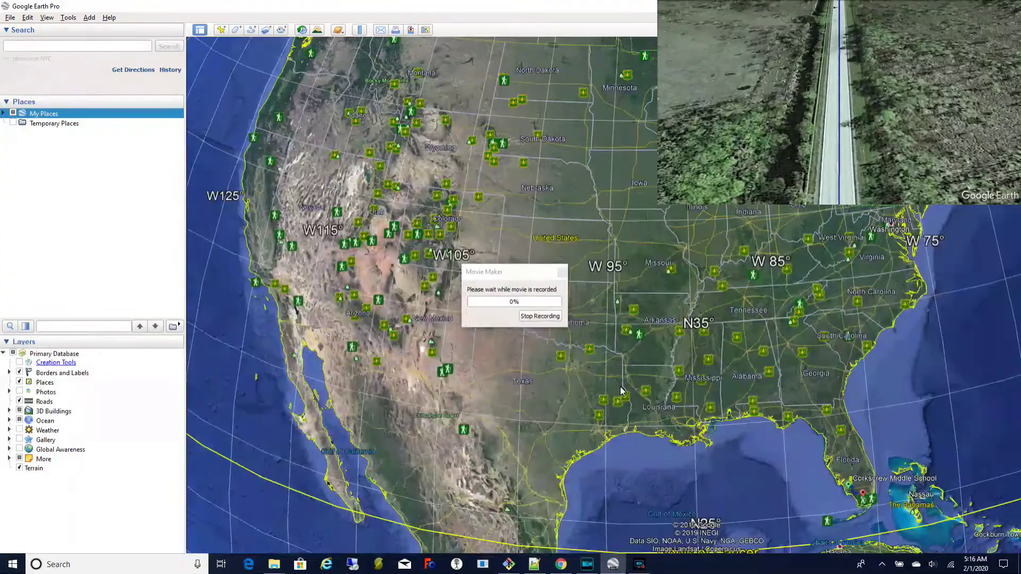